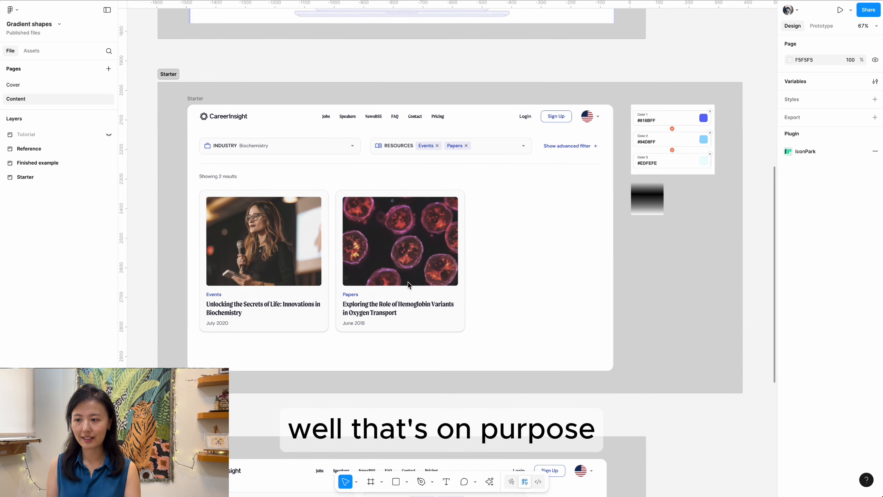
Step: Examine the Reference design's gradient shapes and the Starter layout with its colour swatches
scroll(363, 239, left, 1)
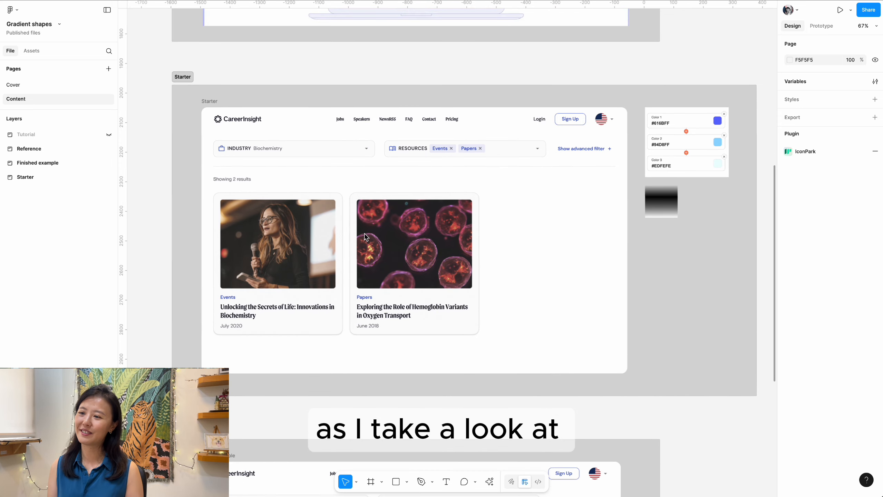
scroll(363, 240, up, 11)
scroll(364, 235, up, 4)
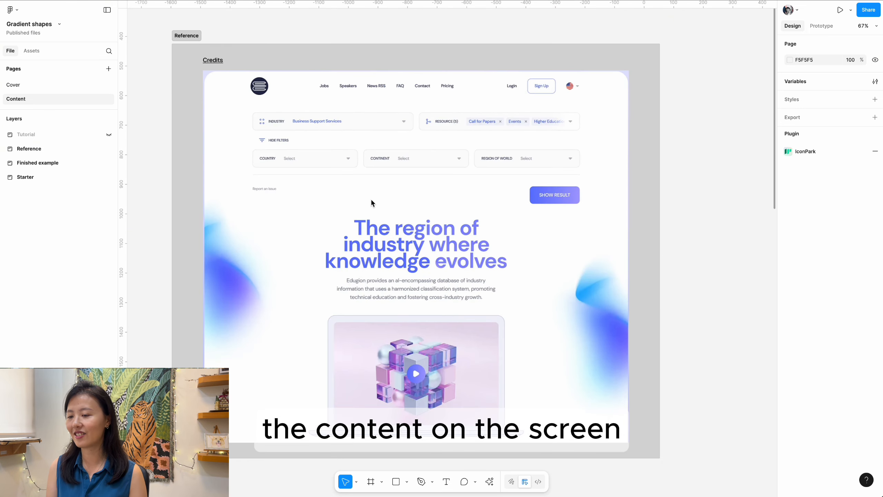
scroll(369, 188, up, 3)
scroll(369, 174, down, 1)
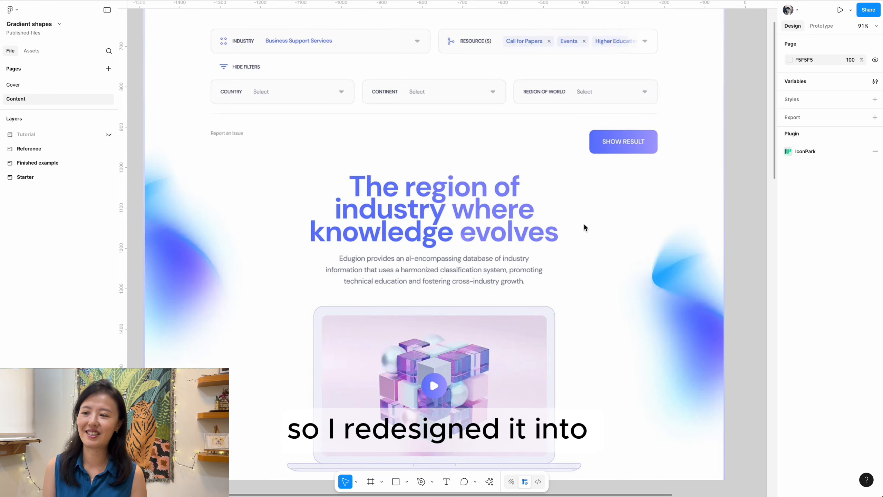
scroll(583, 222, down, 15)
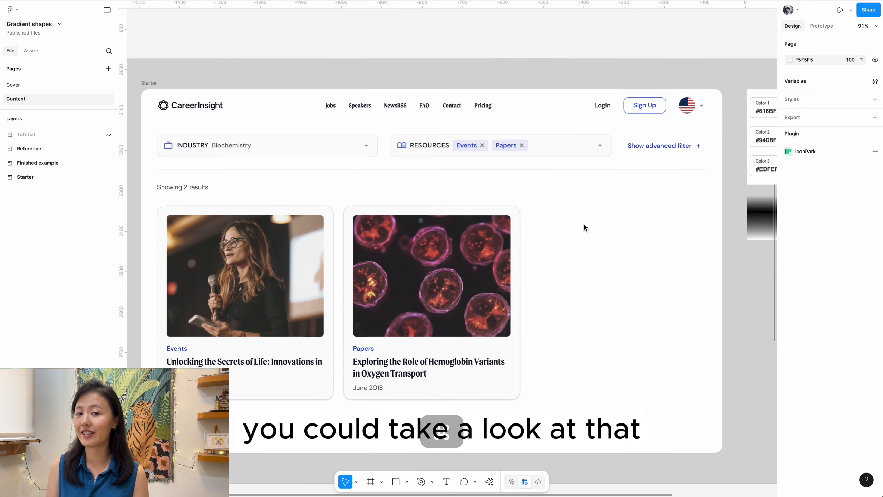
scroll(584, 222, down, 2)
scroll(583, 223, right, 2)
Step: Expand the Starter section down to its Content layer and select the BG layer inside it
click(585, 225)
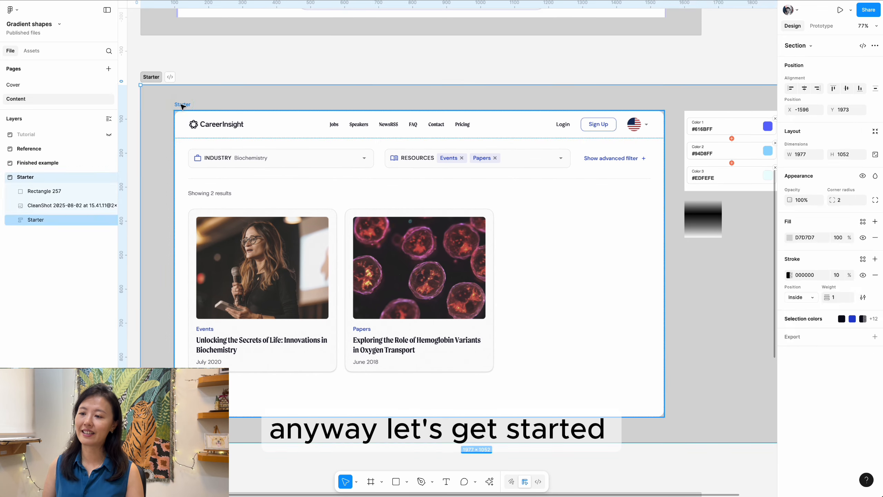
click(12, 220)
click(24, 248)
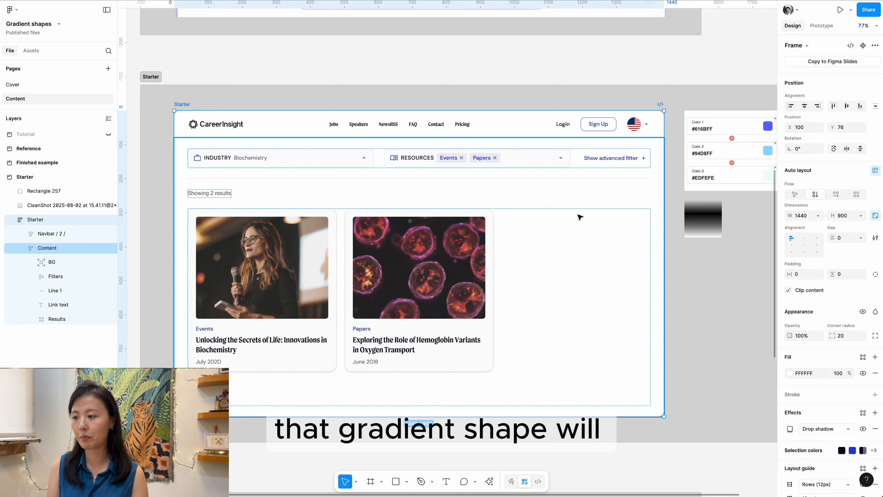
click(72, 265)
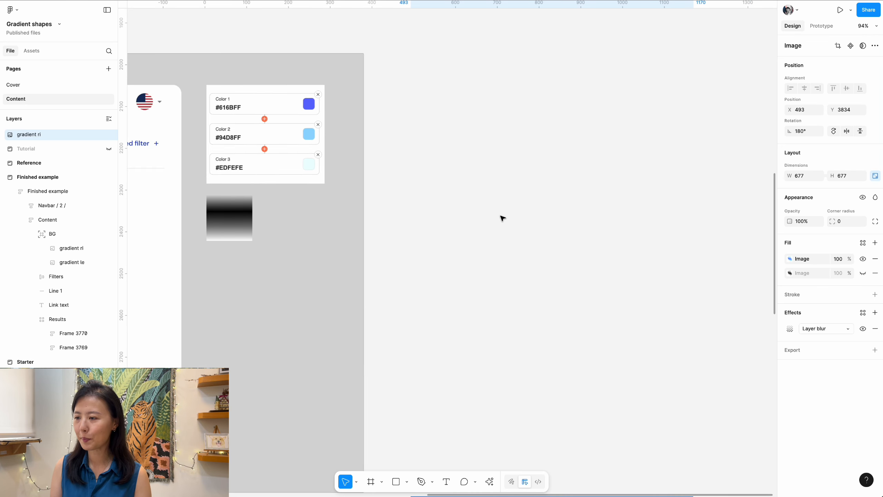
Step: Draw a square frame beside the Starter section, size it to 1000 by 1000, and open the small sample rectangle's linear gradient fill
scroll(500, 217, right, 2)
key(f)
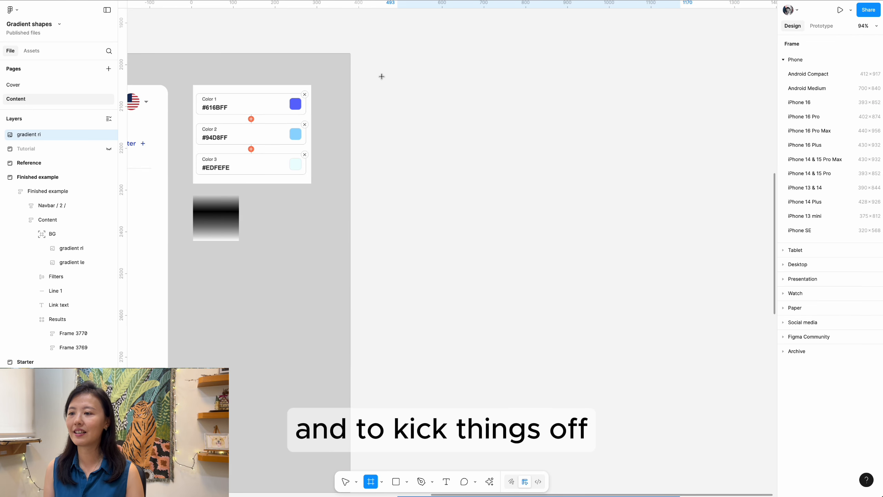
drag(382, 77, 630, 300)
click(798, 198)
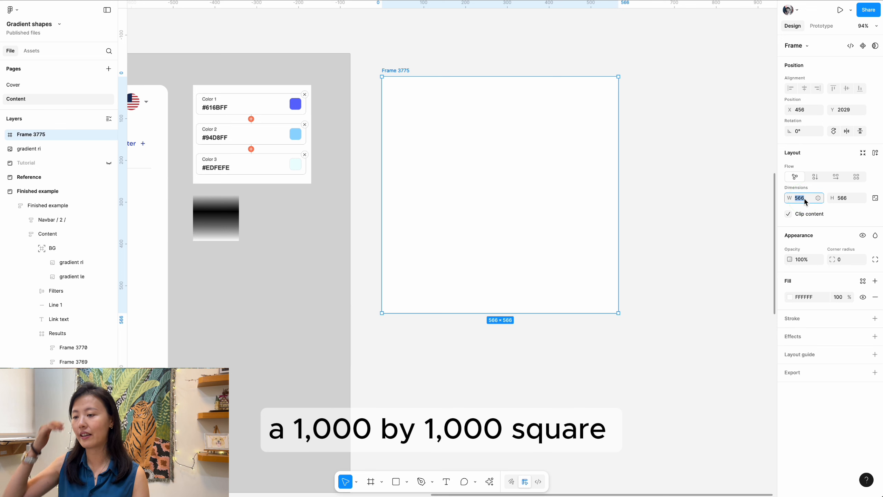
text(1000)
key(Tab)
text(1000)
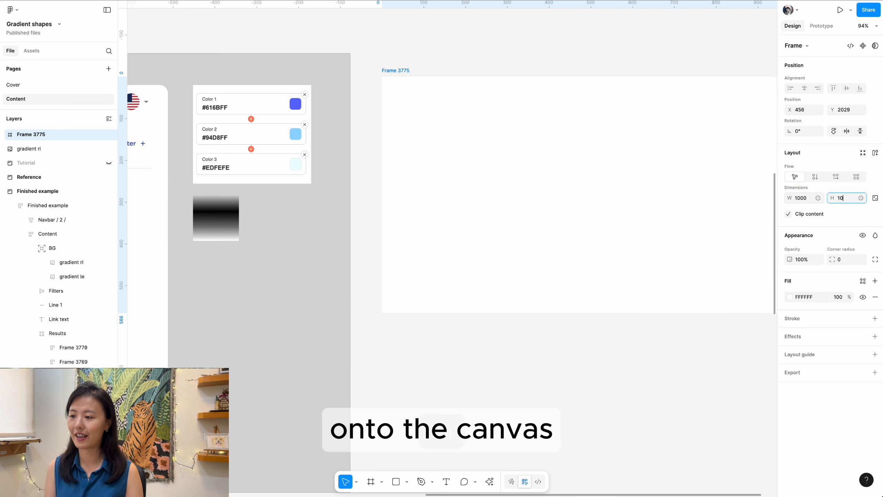
key(Return)
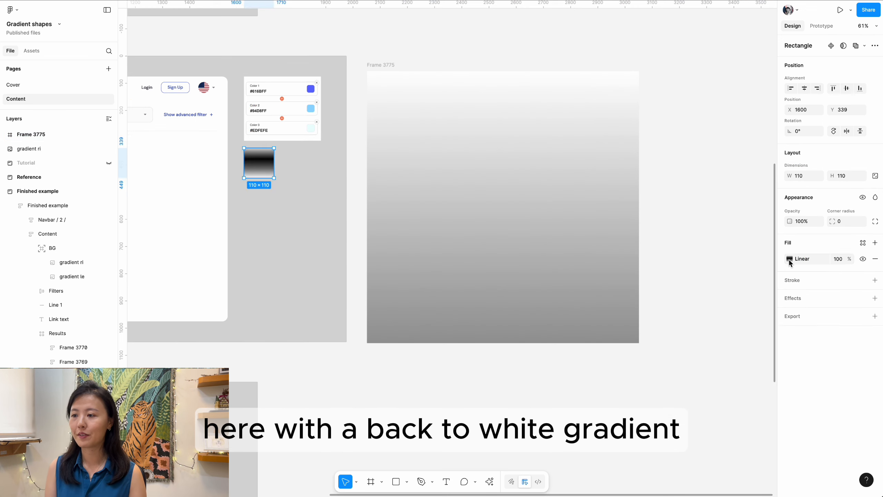
click(789, 259)
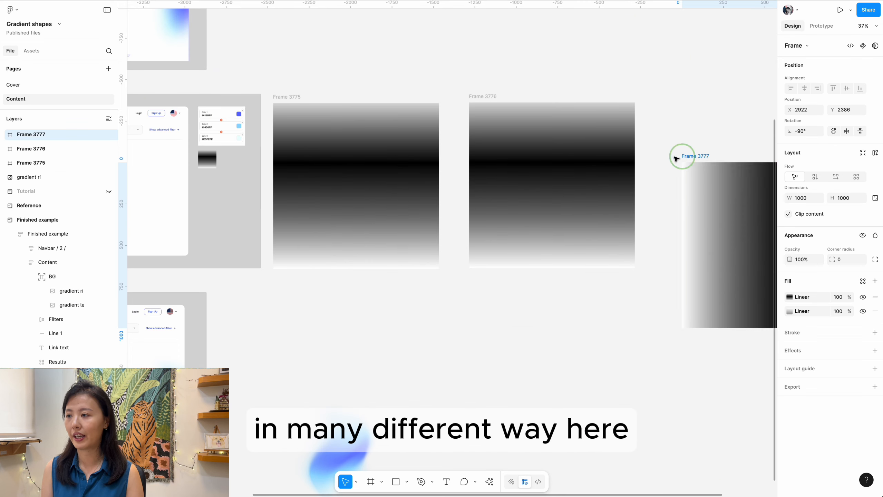
Step: Overlap the rotated gradient frame on the upright copy, wrap both in one frame, and place it below the first gradient frame
drag(679, 154, 491, 142)
click(486, 98)
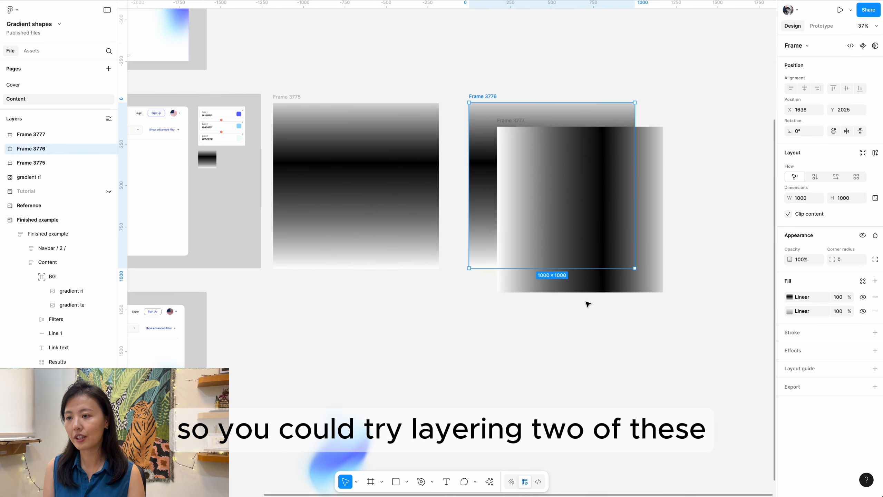
shift+click(589, 290)
key(alt+super+g)
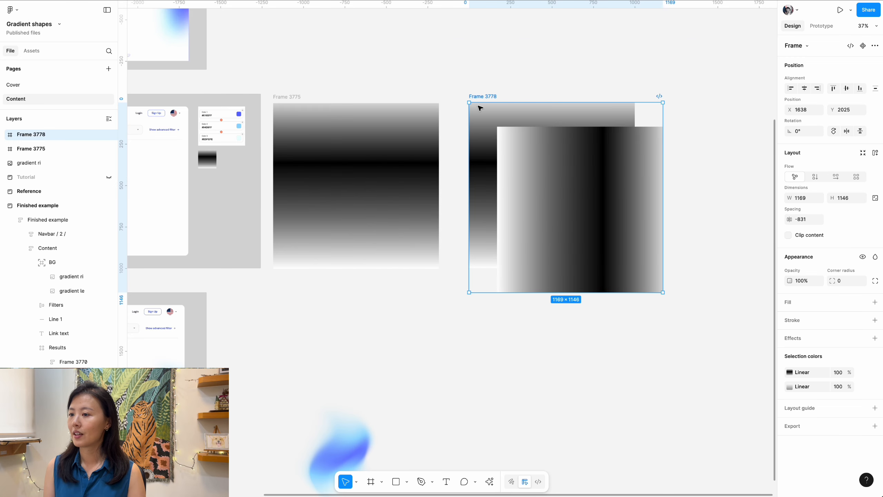
drag(489, 101, 292, 278)
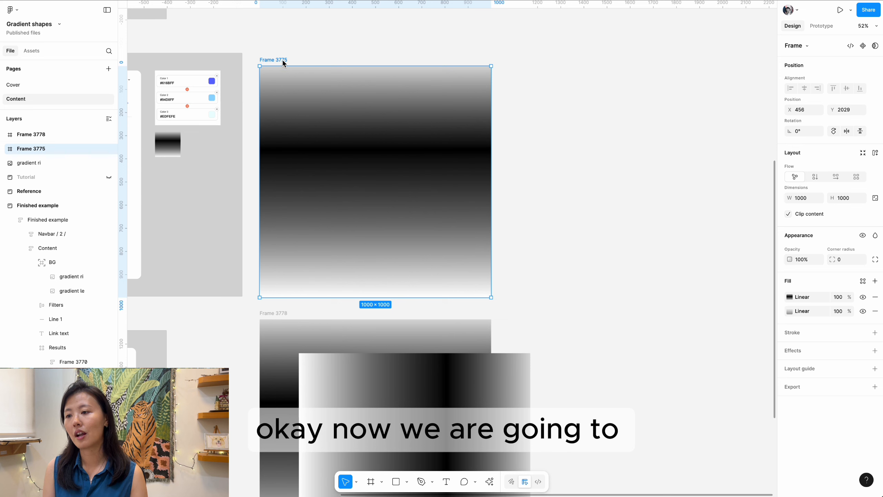
Step: Copy the single 1000 by 1000 gradient frame as a PNG and paste it onto the empty canvas beside it
right_click(283, 63)
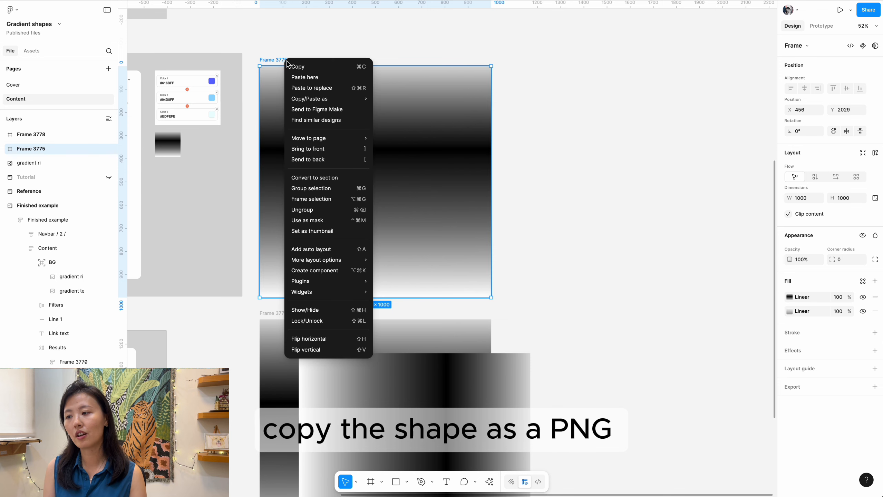
click(325, 99)
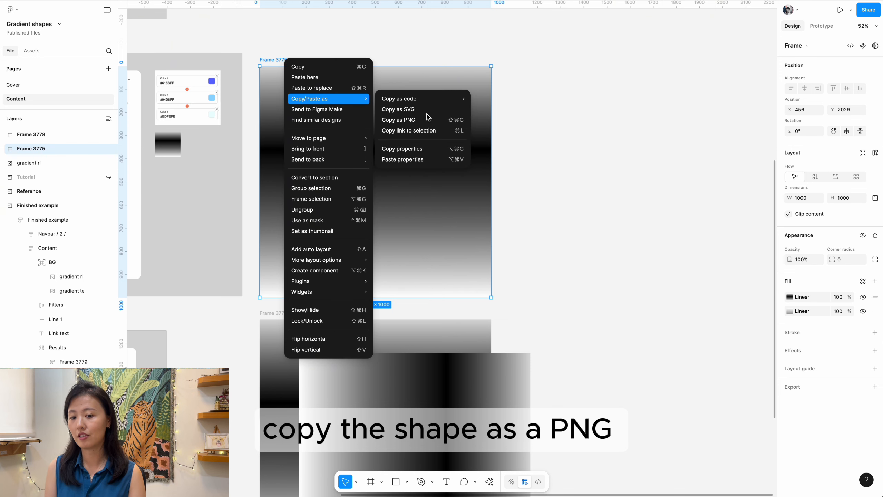
click(399, 120)
scroll(522, 139, right, 2)
click(503, 103)
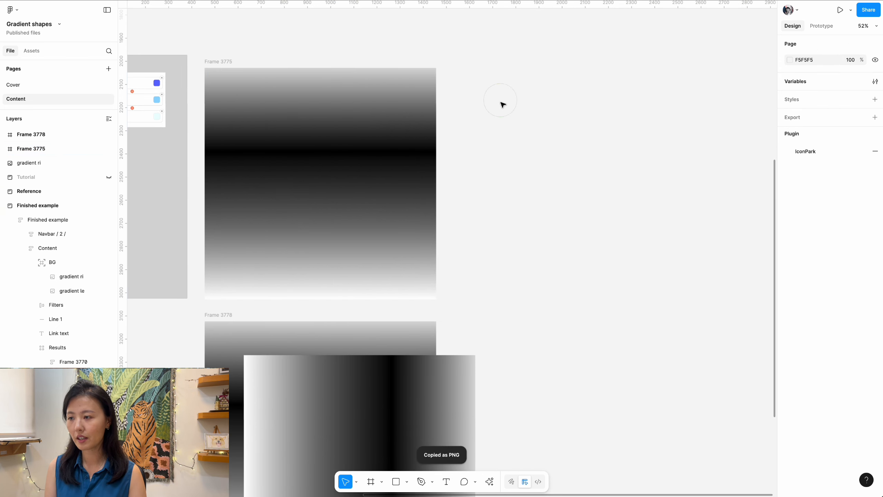
key(ctrl+v)
Step: Select the pasted single-gradient image and open it in the Photopea plugin
click(483, 197)
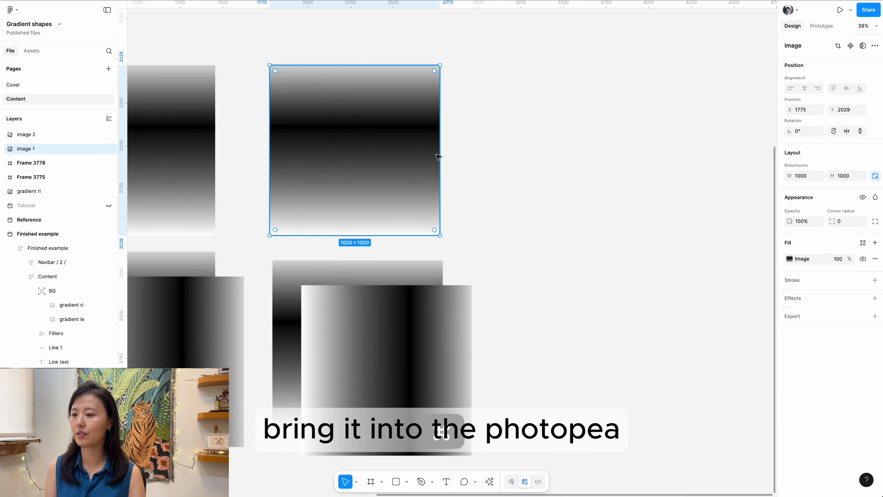
key(super+k)
text(pho)
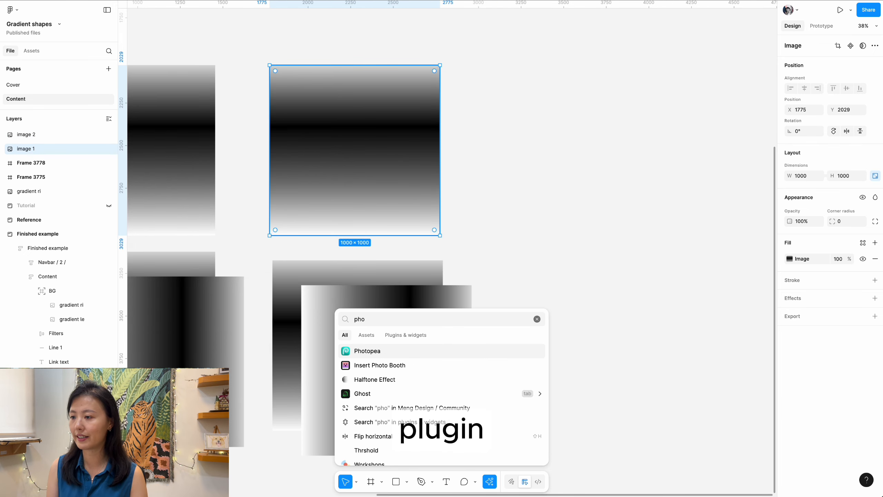
key(Return)
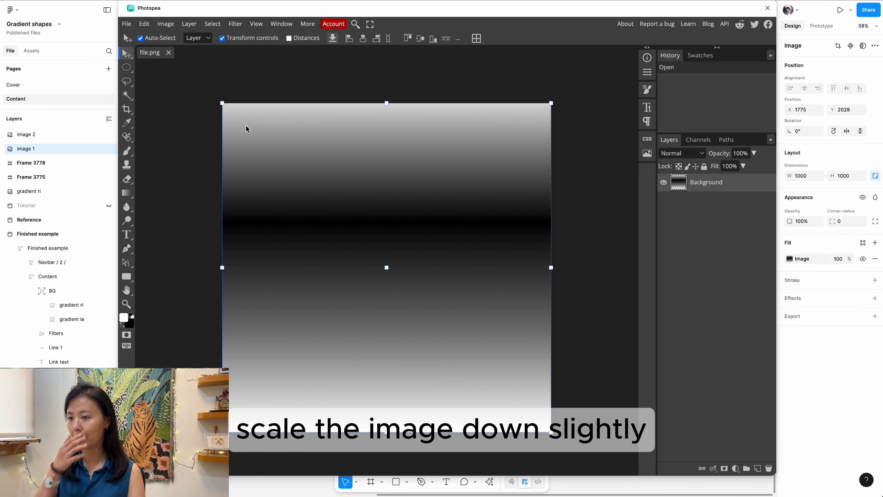
Step: Scale the gradient image down slightly and centre it on the transparent canvas
drag(223, 103, 252, 159)
click(507, 41)
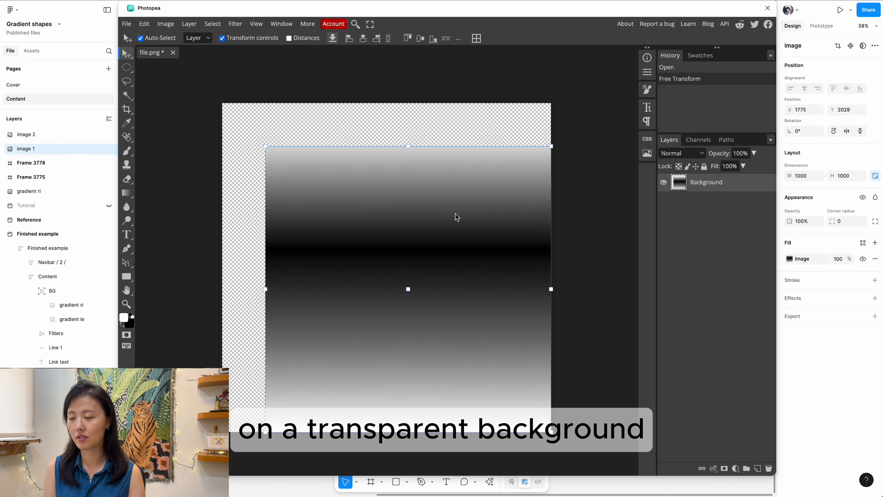
drag(438, 264, 416, 242)
Step: Apply a Radial Blur in Spin mode with an amount of 56, centred at 50% on both axes
click(236, 24)
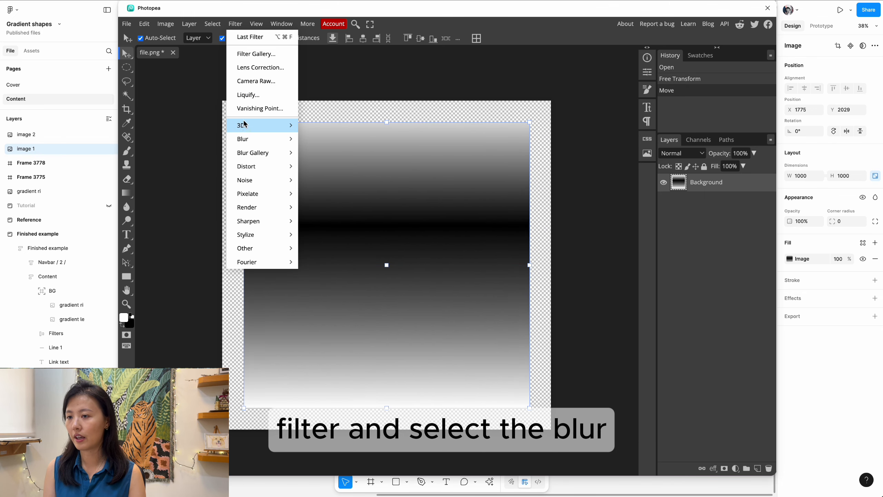
mouse_move(242, 136)
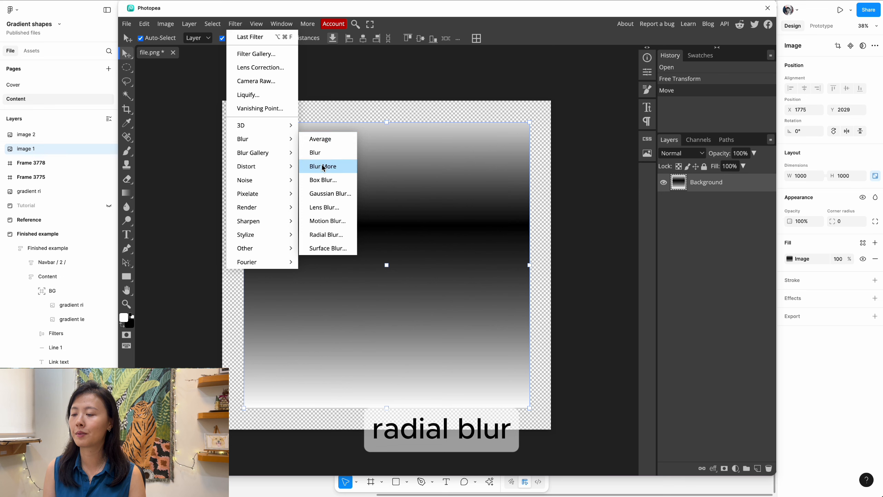
click(325, 234)
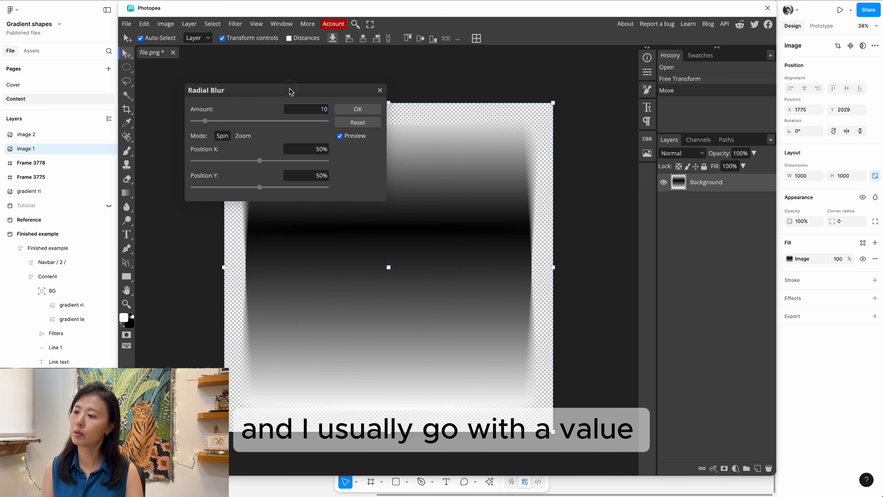
drag(292, 91, 595, 61)
click(574, 91)
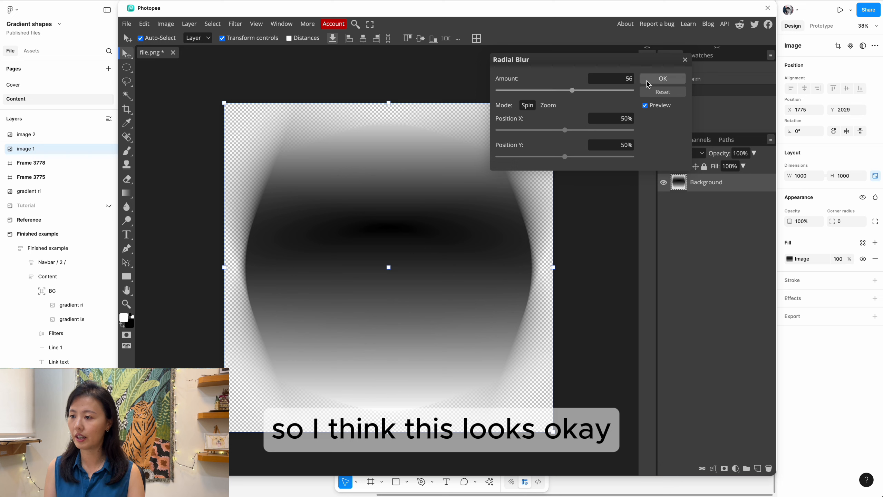
click(663, 80)
Step: Apply a second Radial Blur in Spin mode to the gradient with an amount of 57
click(235, 24)
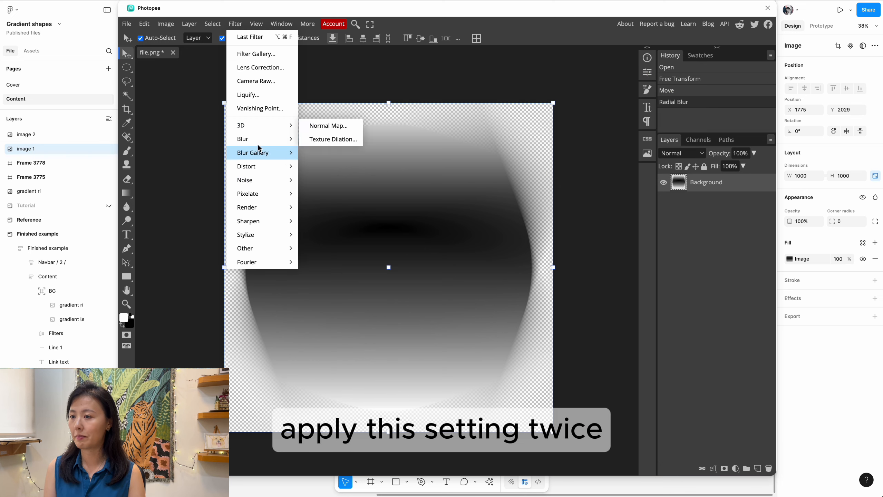
click(318, 234)
click(573, 90)
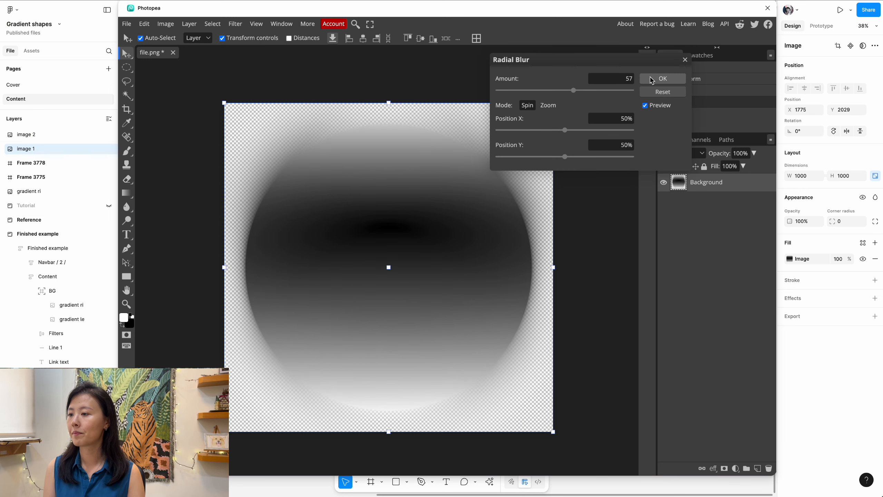
click(662, 79)
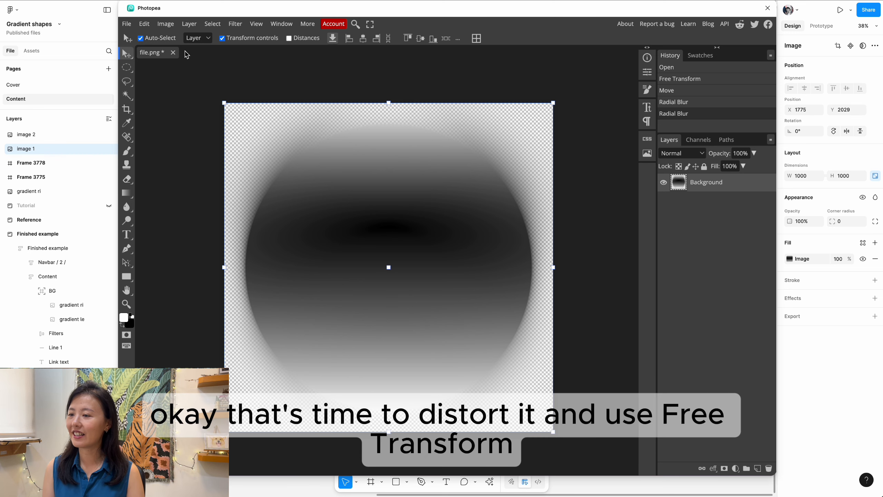
Step: Use Free Transform to squeeze the blurred circle into a narrow upright ellipse centred on the canvas
click(144, 24)
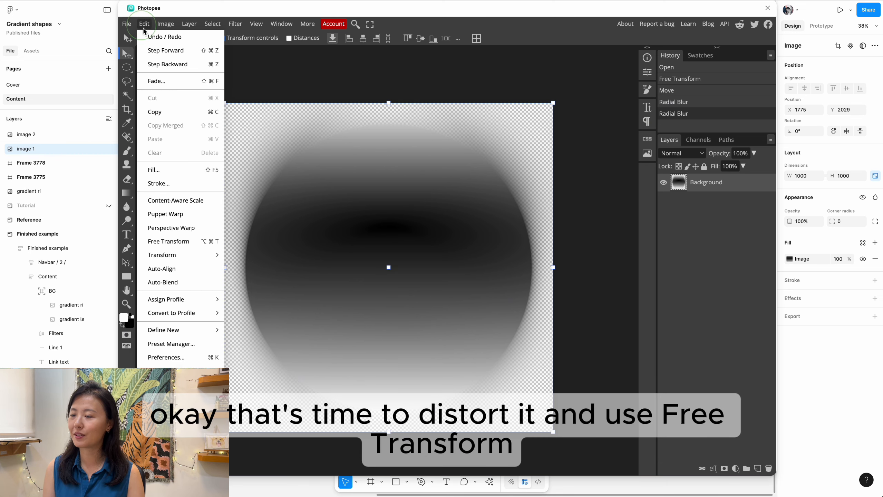
click(167, 241)
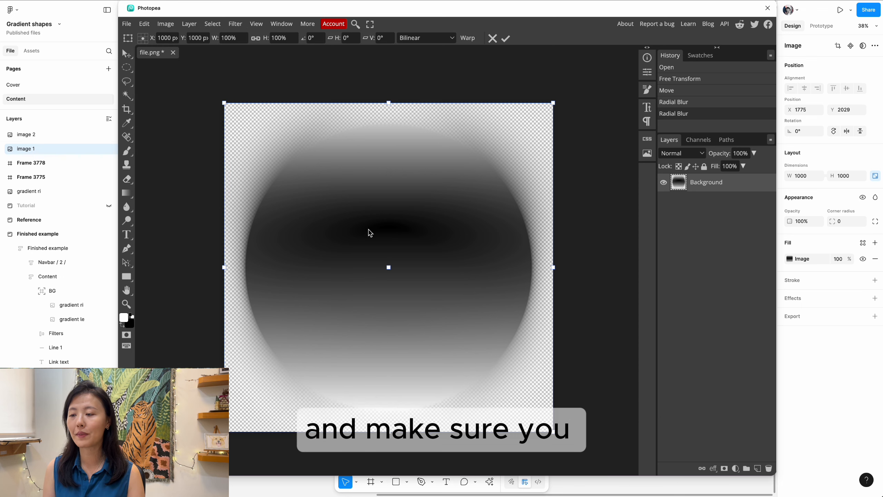
drag(224, 267, 305, 267)
drag(446, 242, 409, 242)
drag(517, 267, 497, 267)
drag(270, 104, 280, 123)
drag(484, 267, 459, 268)
drag(414, 272, 433, 273)
key(Return)
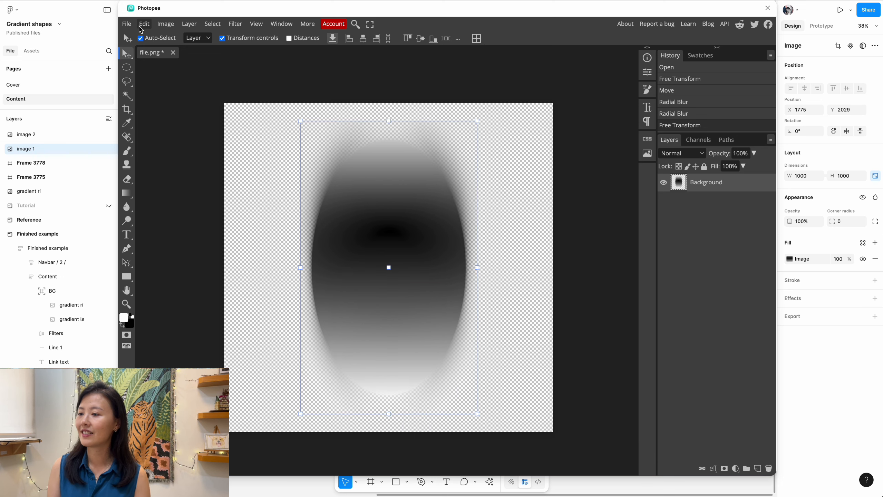
Step: Warp the ellipse into an irregular flowing shape with a curved waist and lower tail, and nudge it up slightly
click(140, 28)
mouse_move(185, 257)
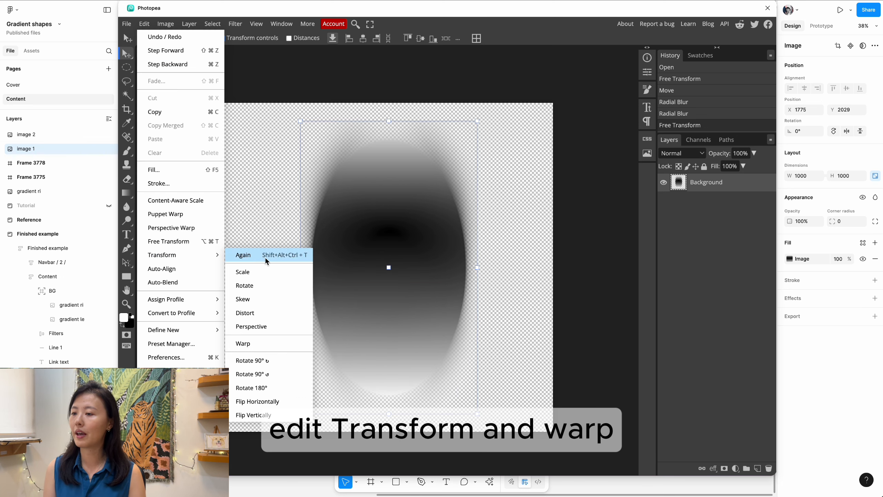
click(260, 343)
drag(390, 258, 373, 273)
drag(300, 122, 313, 173)
drag(401, 342, 370, 329)
mouse_move(424, 416)
mouse_down()
mouse_move(497, 367)
mouse_move(432, 407)
mouse_up()
drag(478, 317, 542, 266)
drag(319, 322, 329, 298)
drag(359, 414, 228, 379)
drag(373, 361, 359, 381)
click(501, 38)
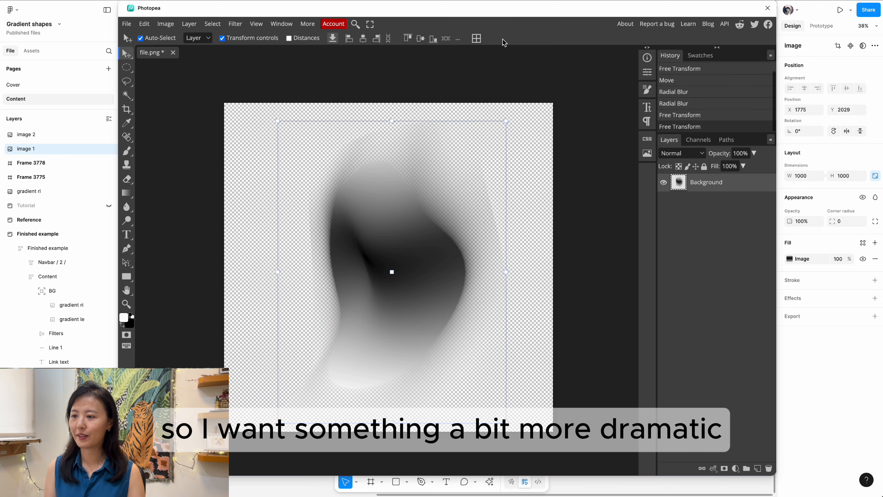
drag(398, 288, 396, 282)
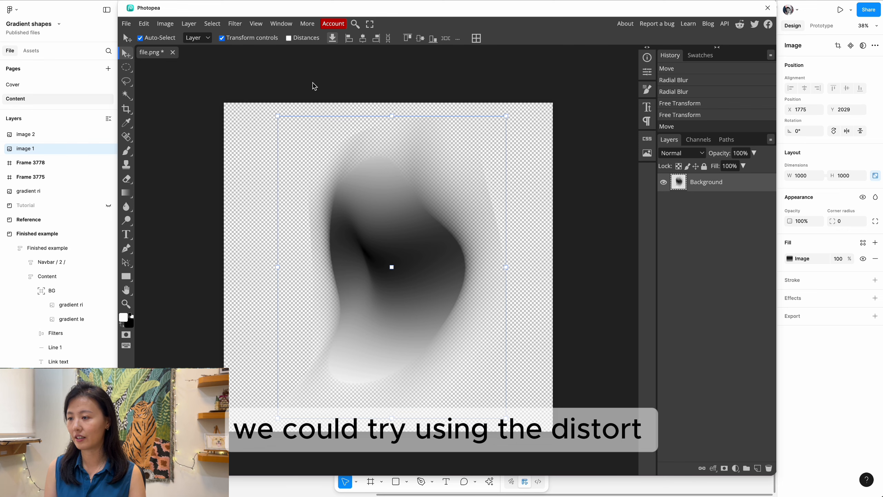
Step: Apply the Shear distort filter to the warped shape, bending its curve points so it becomes a flowing S-shape
click(235, 24)
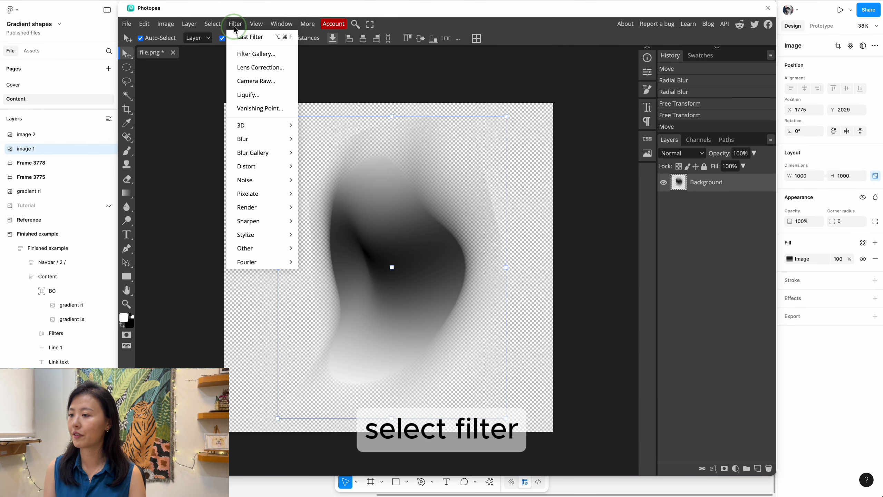
mouse_move(296, 166)
click(339, 238)
drag(247, 104, 269, 108)
drag(257, 148, 239, 133)
drag(233, 174, 256, 180)
drag(263, 104, 265, 107)
click(364, 112)
click(216, 77)
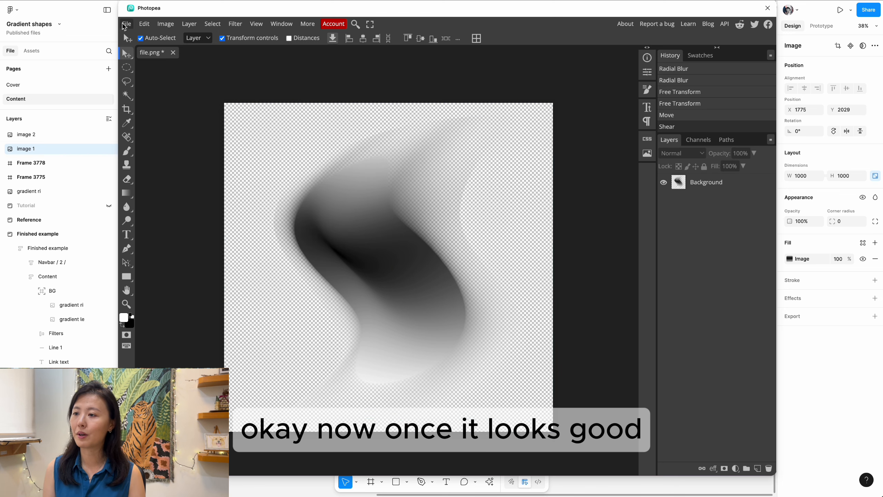
Step: Export the sheared gradient shape as a PNG named shape 01.png in the Downloads folder
click(128, 25)
mouse_move(151, 155)
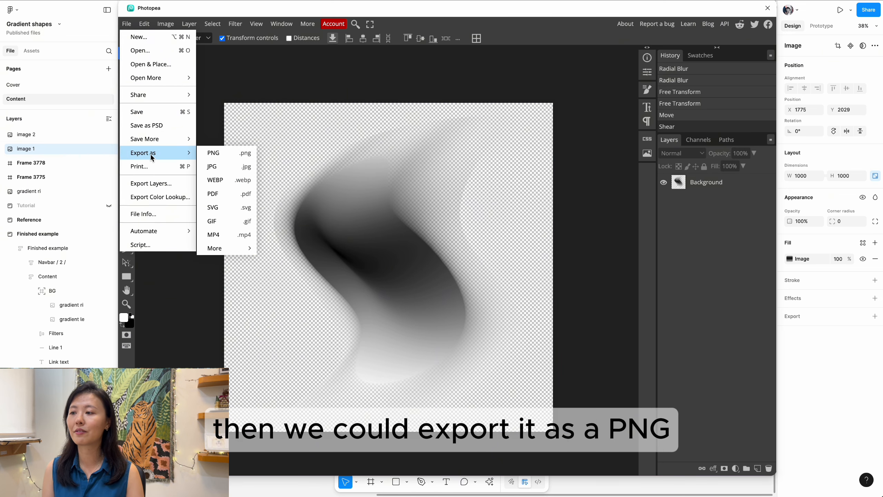
click(240, 153)
click(459, 213)
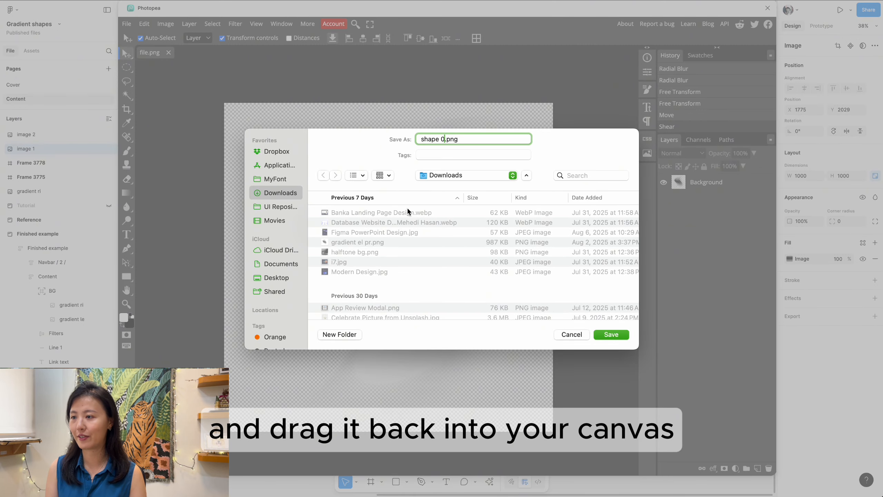
text(1)
click(610, 335)
Step: In Figma, run the Gradient Mapper plugin on the imported shape 01 image
key(super+k)
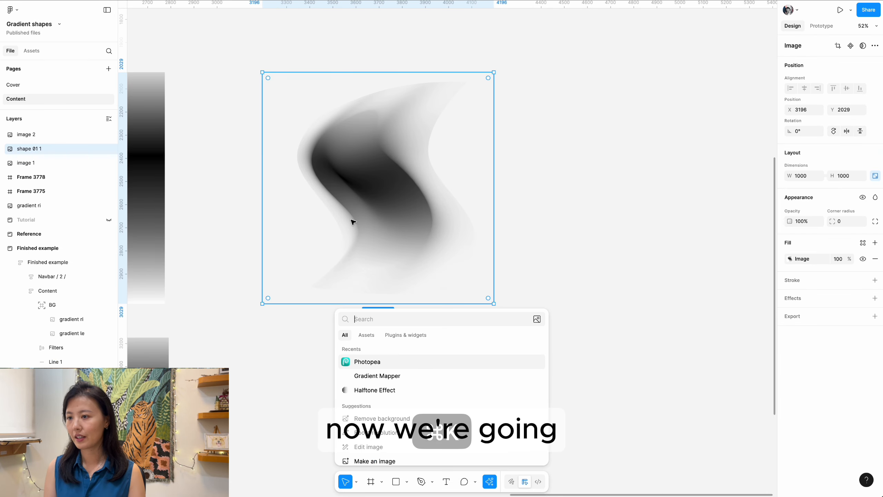
text(gr)
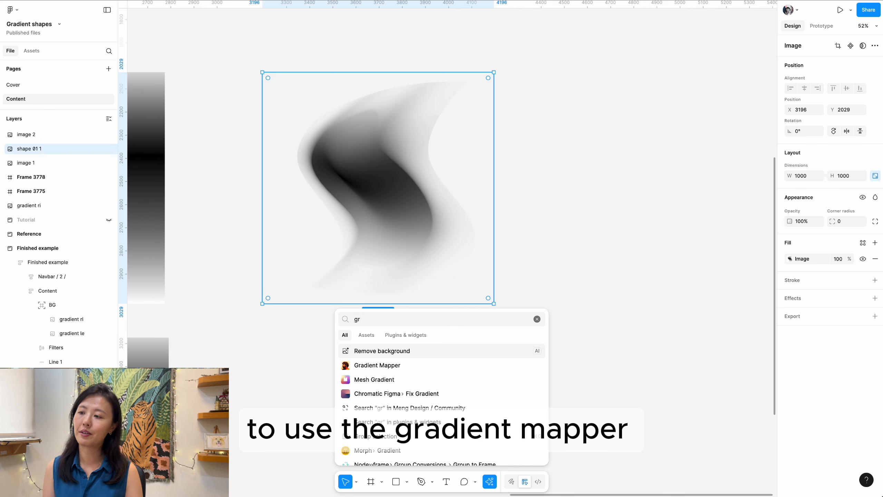
scroll(318, 261, right, 1)
click(440, 367)
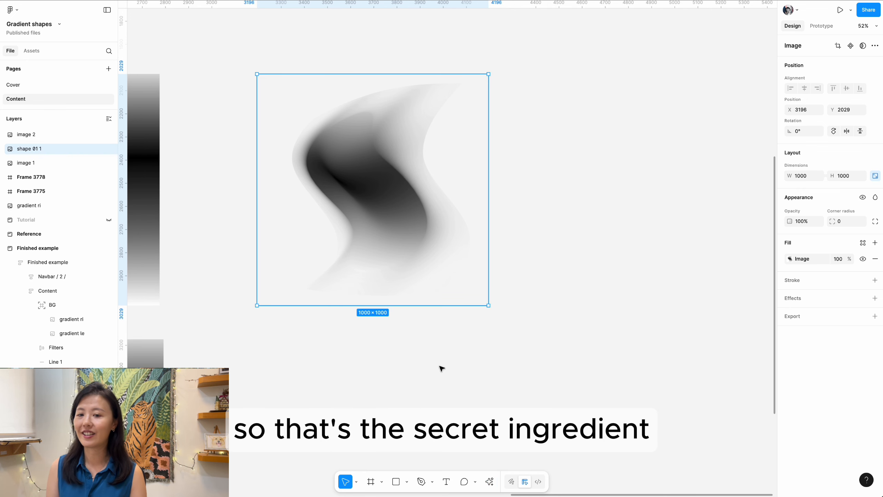
Step: Sample the prepared palette to set the gradient map's Color 1 to #616BFF and Color 2 to #94D8FF
scroll(442, 368, right, 1)
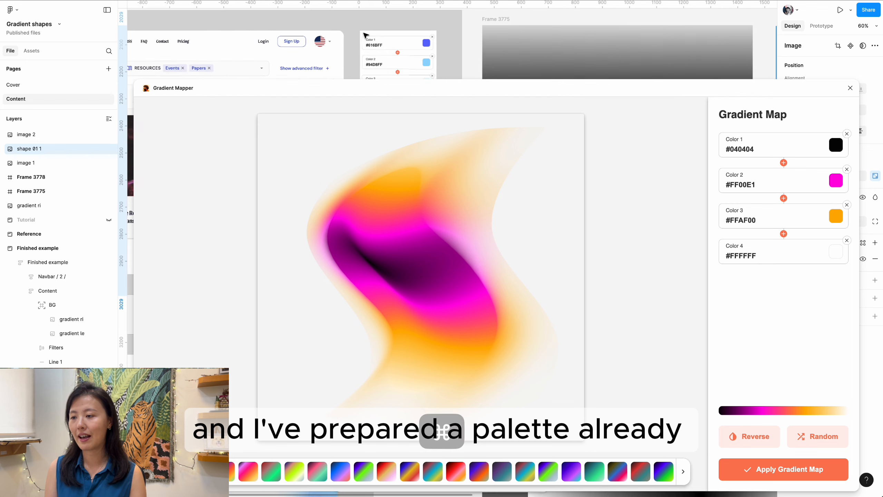
scroll(365, 35, up, 2)
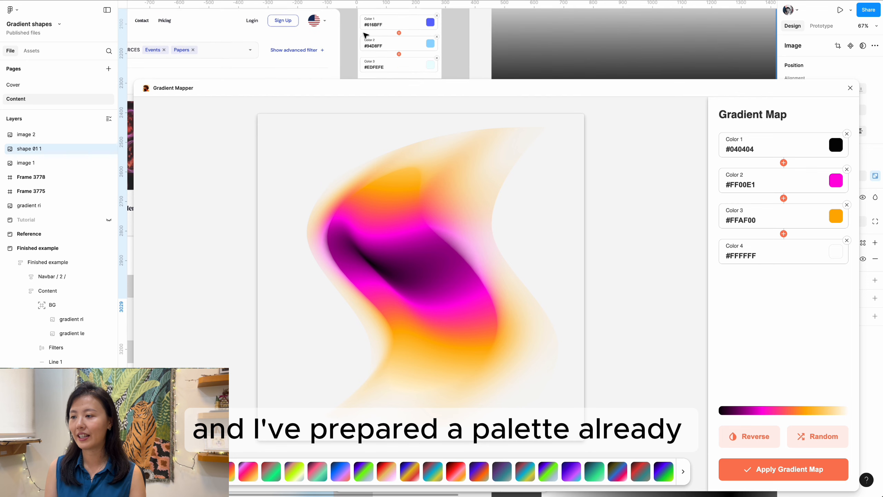
click(836, 145)
click(838, 223)
click(431, 26)
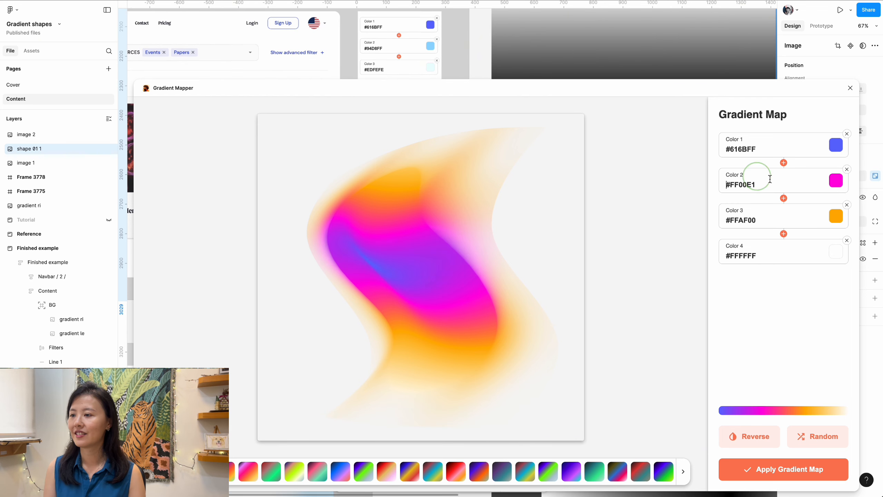
click(835, 181)
click(837, 258)
click(430, 45)
click(712, 198)
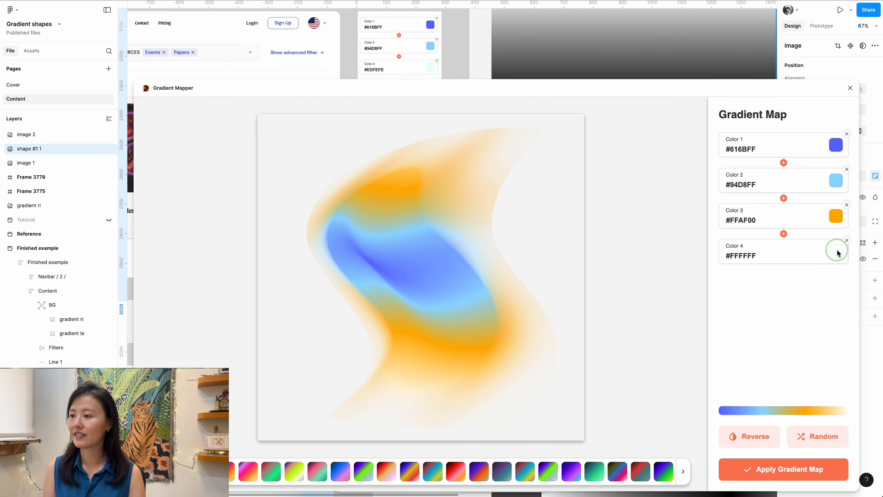
Step: Set the gradient map's Color 3 to #EDFFFE from the palette and remove the white Color 4
click(836, 216)
click(838, 293)
click(431, 67)
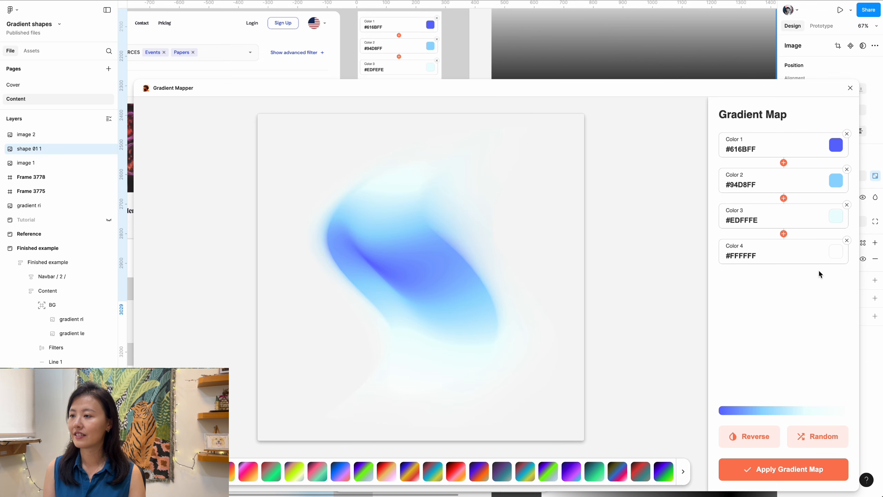
click(846, 240)
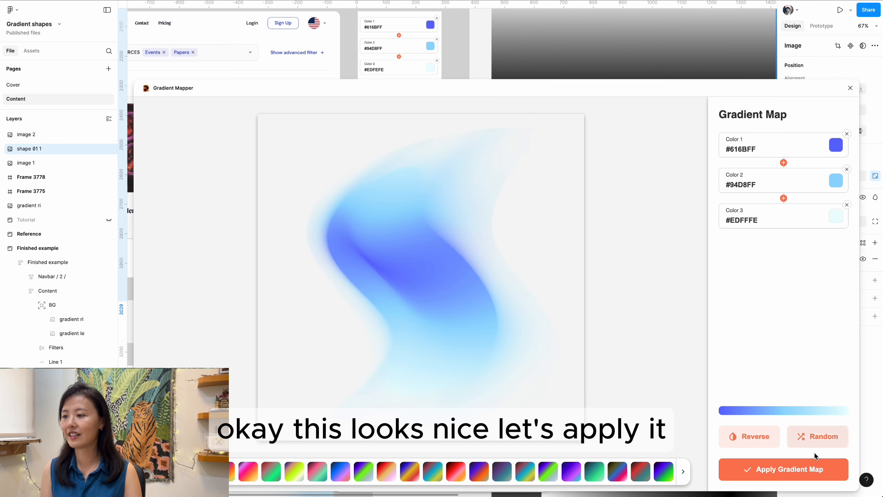
Step: Apply the gradient map to the shape and hide the original black-and-white image fill
click(784, 470)
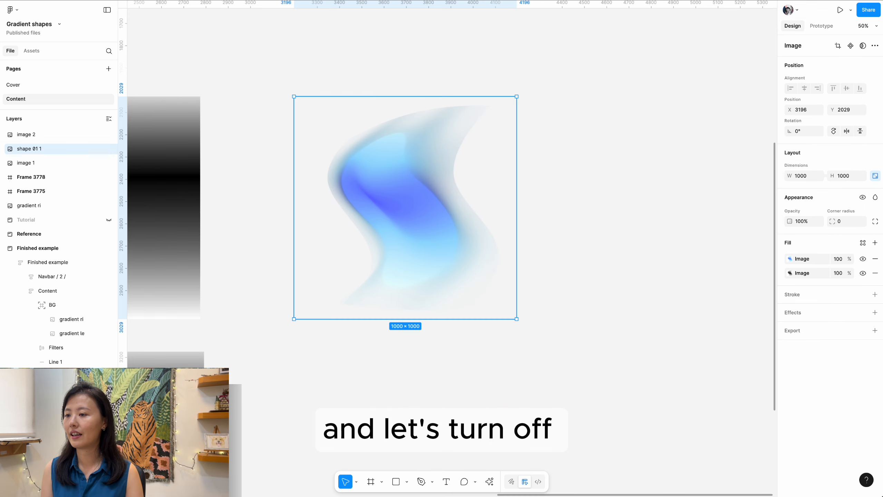
click(866, 275)
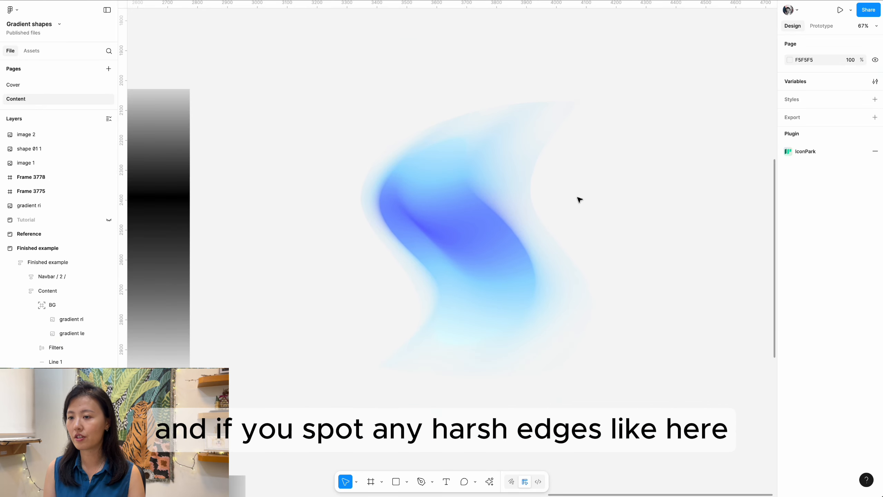
Step: Add a layer blur effect to the blue gradient shape and make it progressive
click(452, 81)
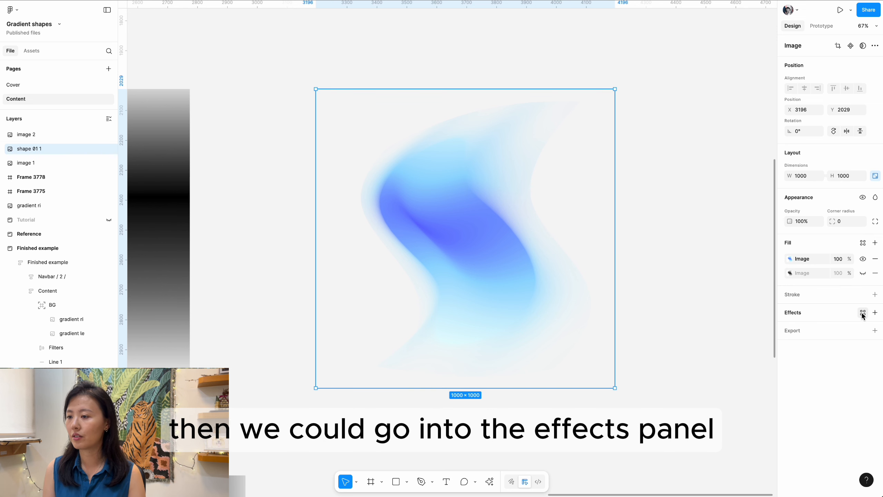
click(875, 313)
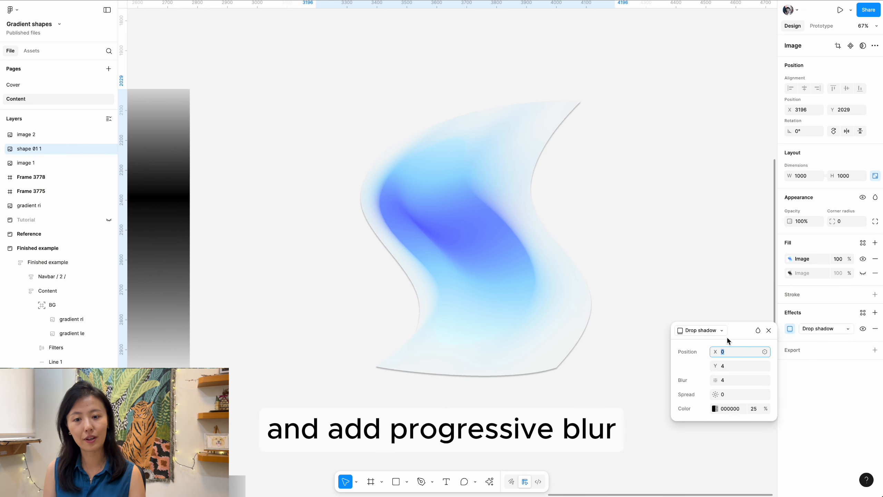
click(717, 331)
click(706, 341)
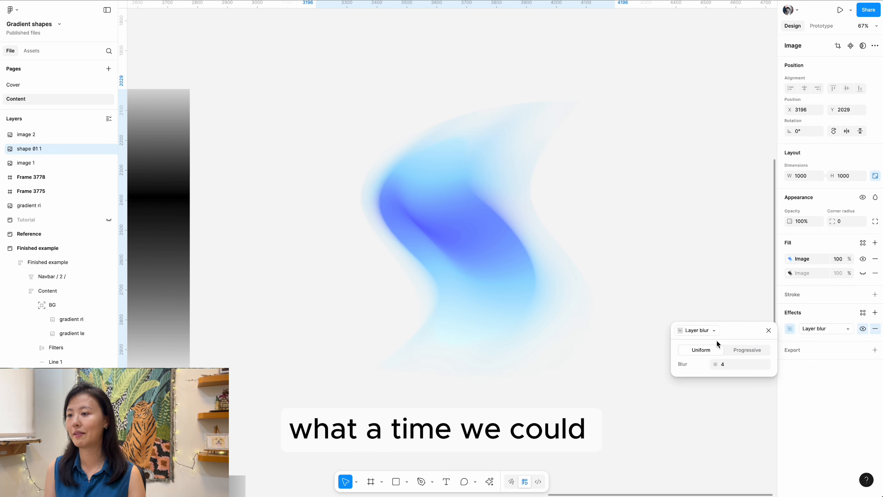
click(742, 351)
Step: Set the progressive blur's start to 50 and end to 0, and move its start handle down into the upper middle of the shape
click(730, 368)
text(5)
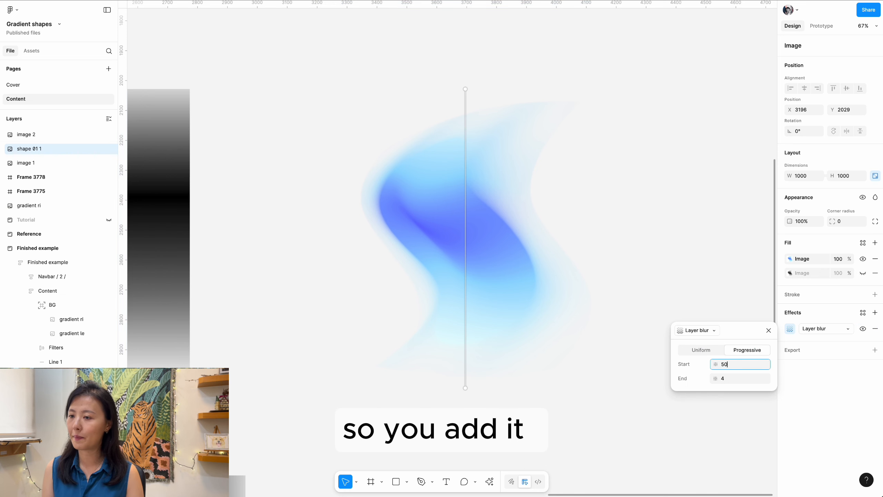
text(0)
key(Return)
click(731, 379)
text(0)
key(Return)
drag(466, 89, 441, 201)
click(768, 330)
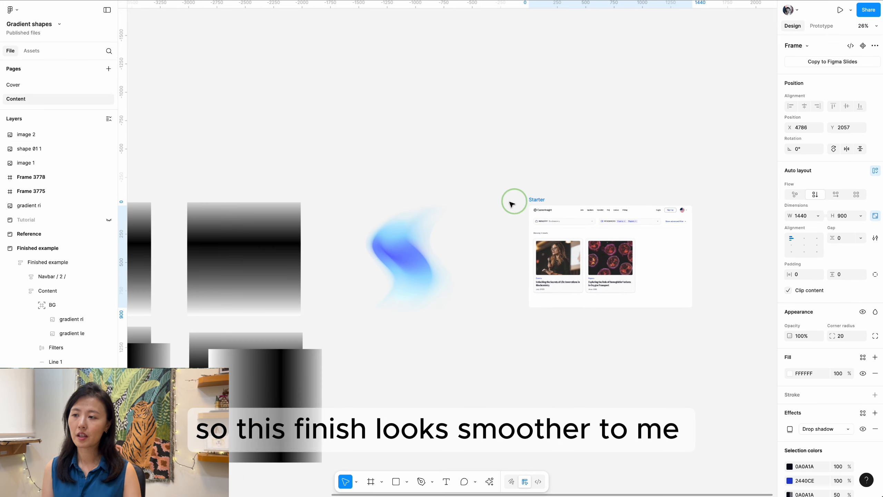
Step: Move the Starter frame to X 4399, Y 2029, and paste the gradient shape into its content frame, sized 694 × 694 at the right edge
drag(511, 203, 492, 197)
scroll(595, 262, up, 5)
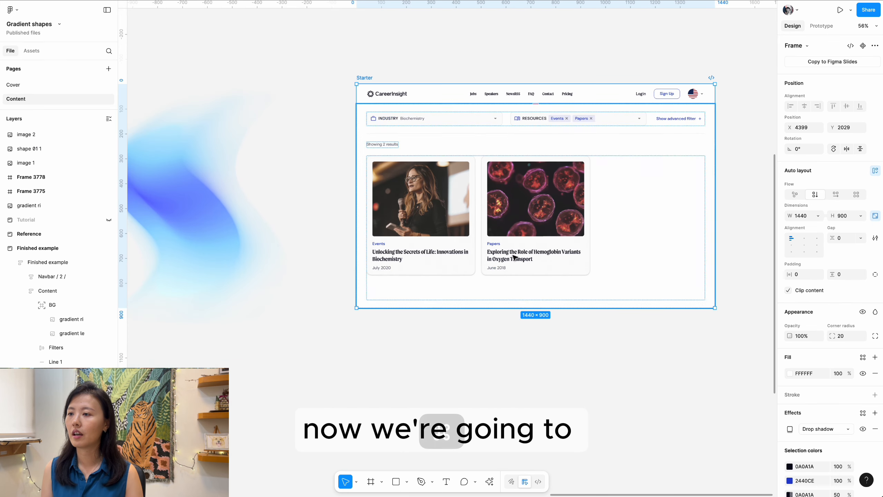
click(213, 231)
click(601, 221)
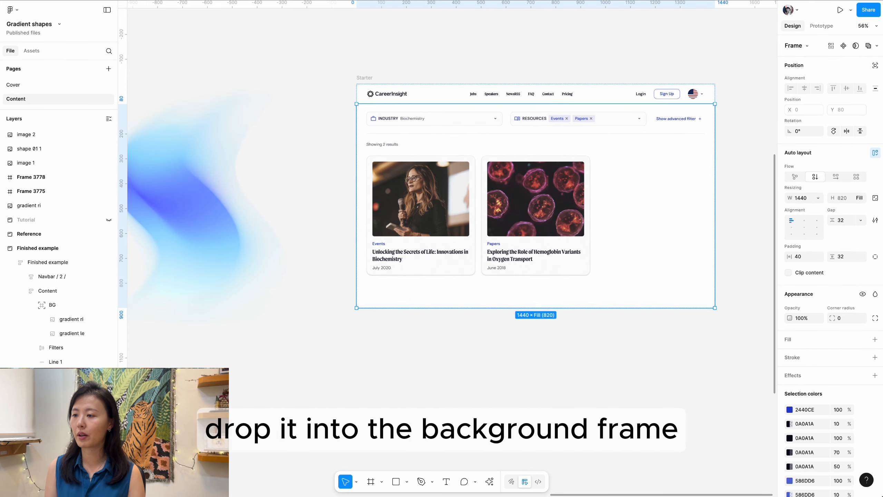
key(super+v)
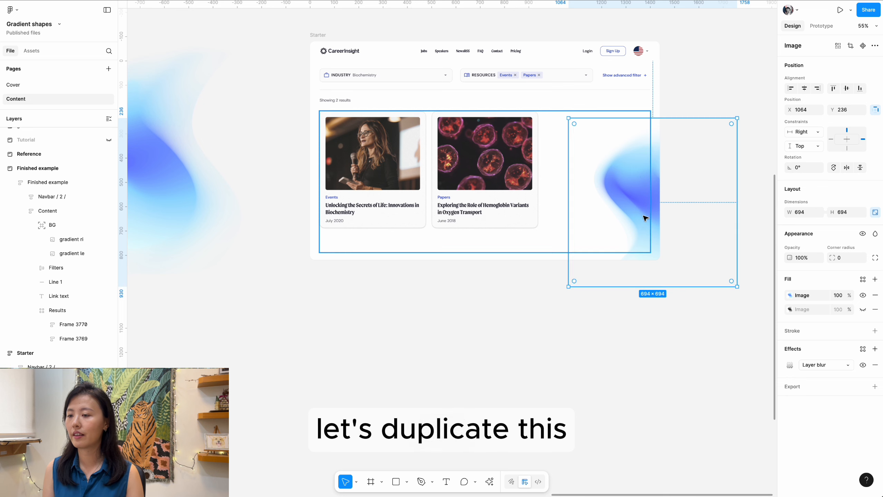
Step: Duplicate the gradient, flip the copy horizontally at the page's left edge, and scale it down to 584 × 584
key(super+d)
key(shift+h)
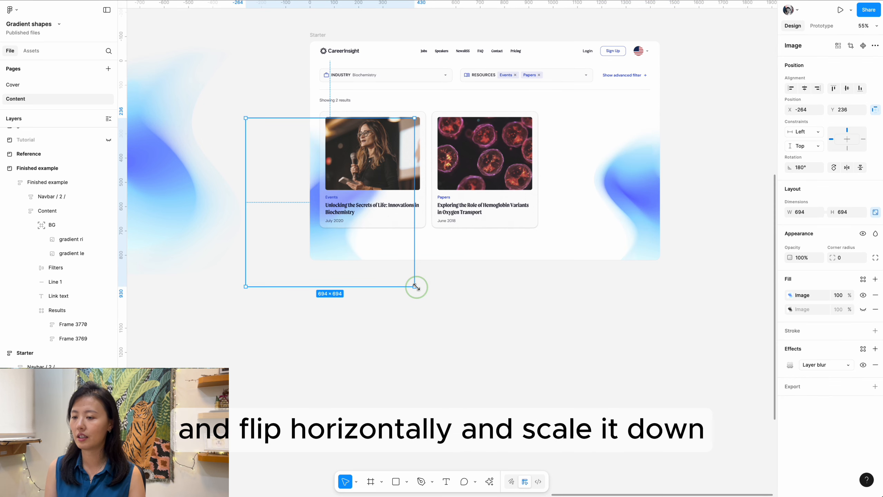
drag(416, 287, 388, 255)
Step: Nudge the flipped gradient copy up to Y 182 and right to X -232 behind the first card
key(shift+Up)
key(shift+Up)
key(shift+Up)
key(shift+Up)
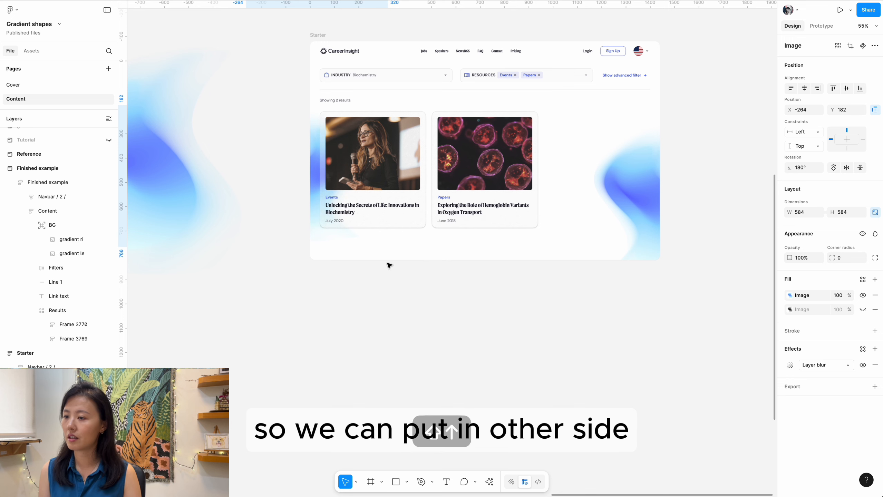
key(shift+Right)
key(shift+Right)
key(shift+Right)
key(shift+Right)
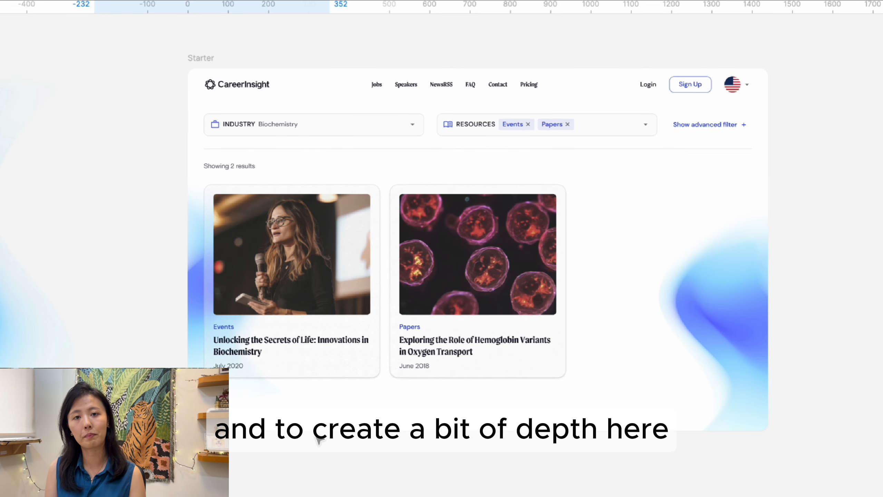